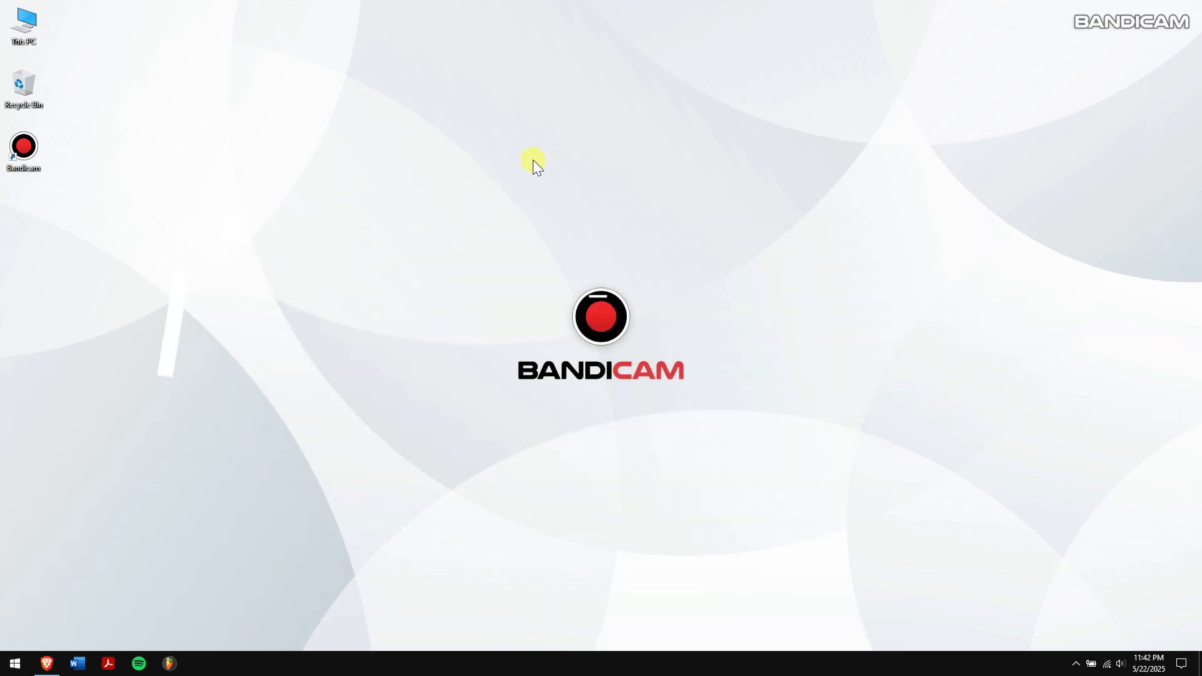
# Refresh the desktop from its right-click menu
pyautogui.rightClick(536, 158)
pyautogui.click(577, 194)
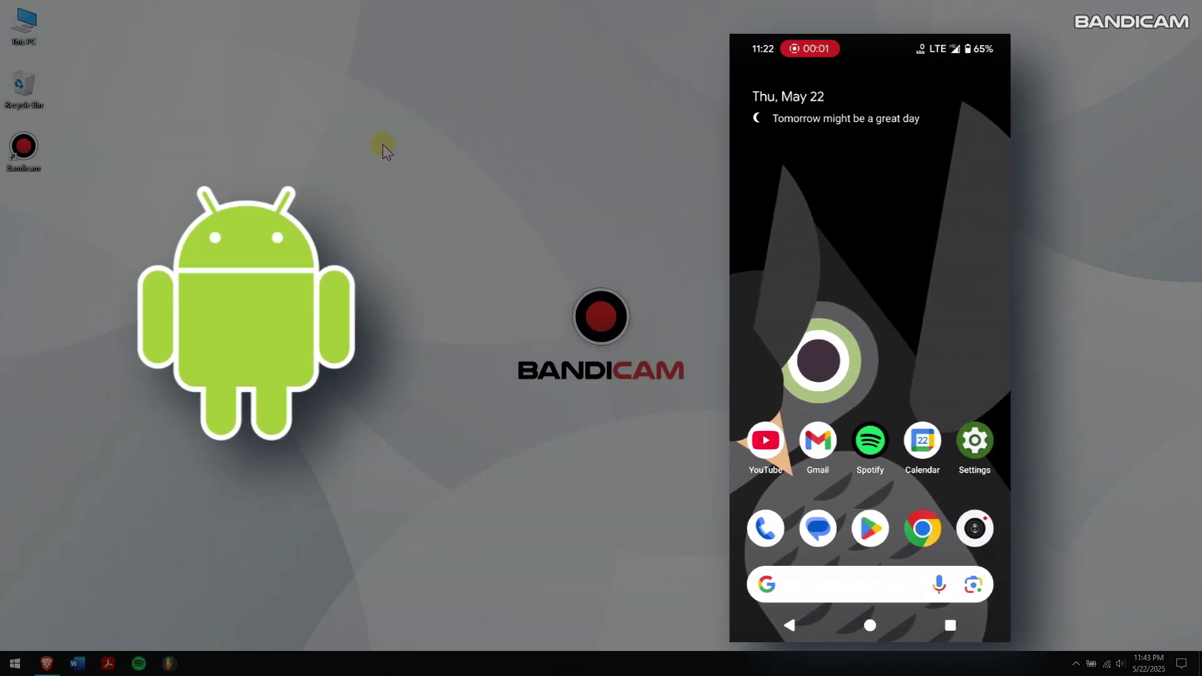
# Use the desktop context menu's Refresh command once more
pyautogui.rightClick(383, 148)
pyautogui.click(428, 180)
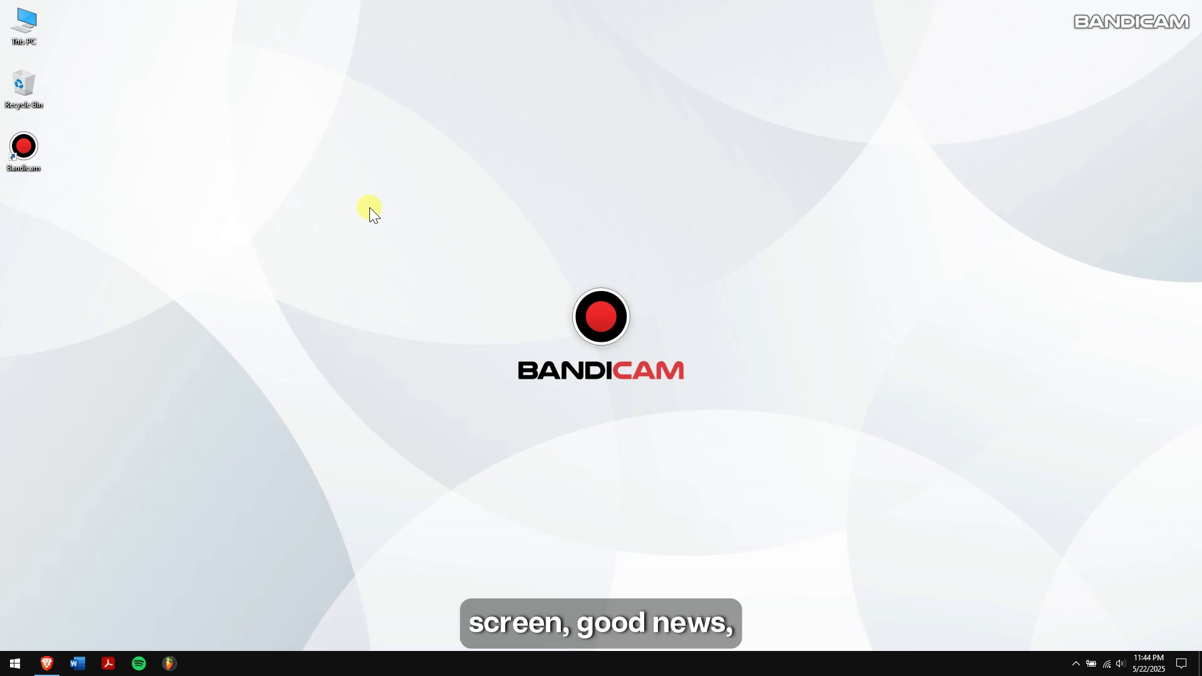
pyautogui.hotkey('alt', 'Tab')
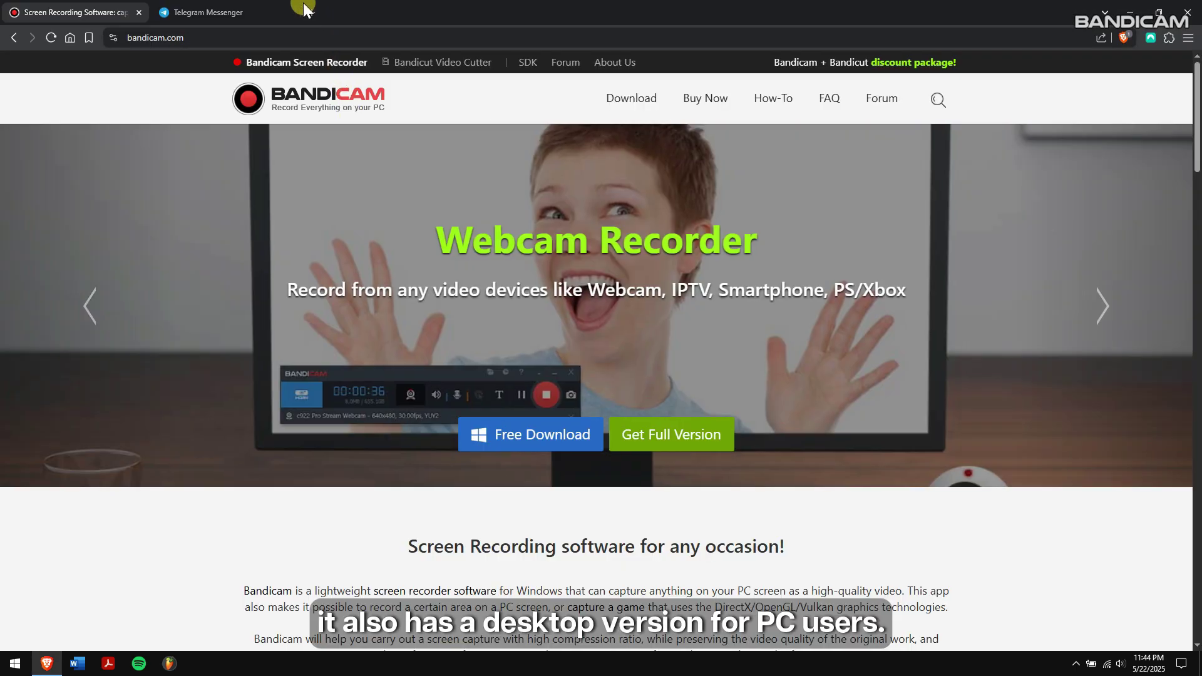
pyautogui.click(207, 12)
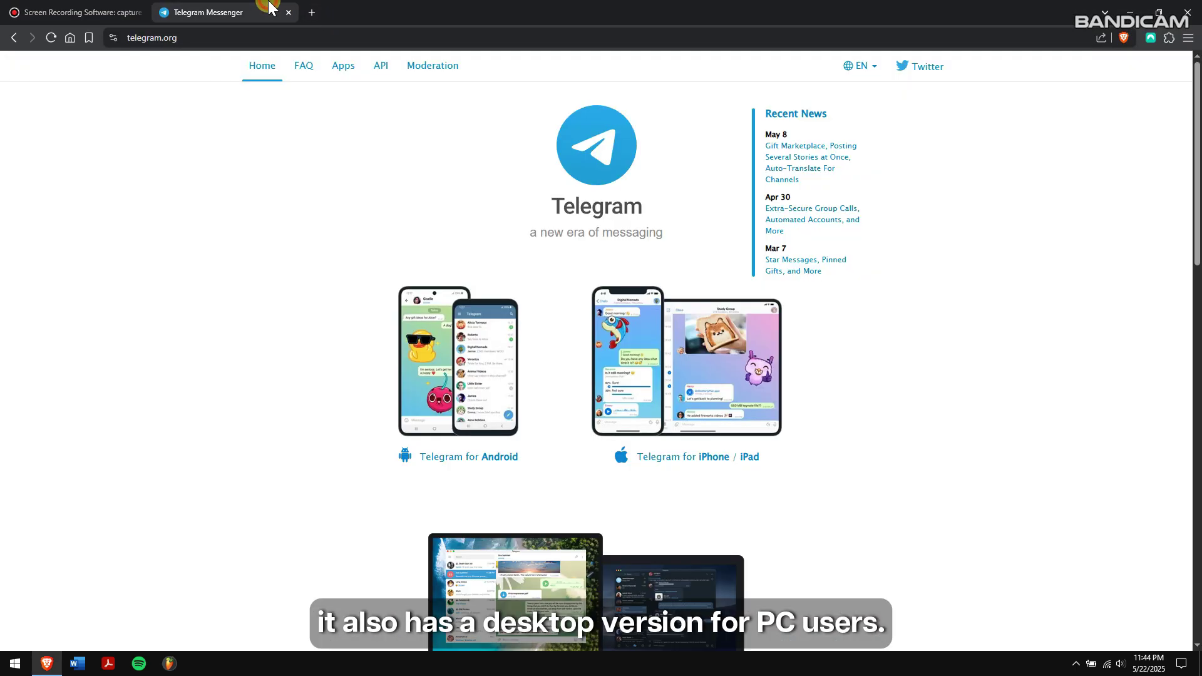
pyautogui.scroll(-3, 585, 229)
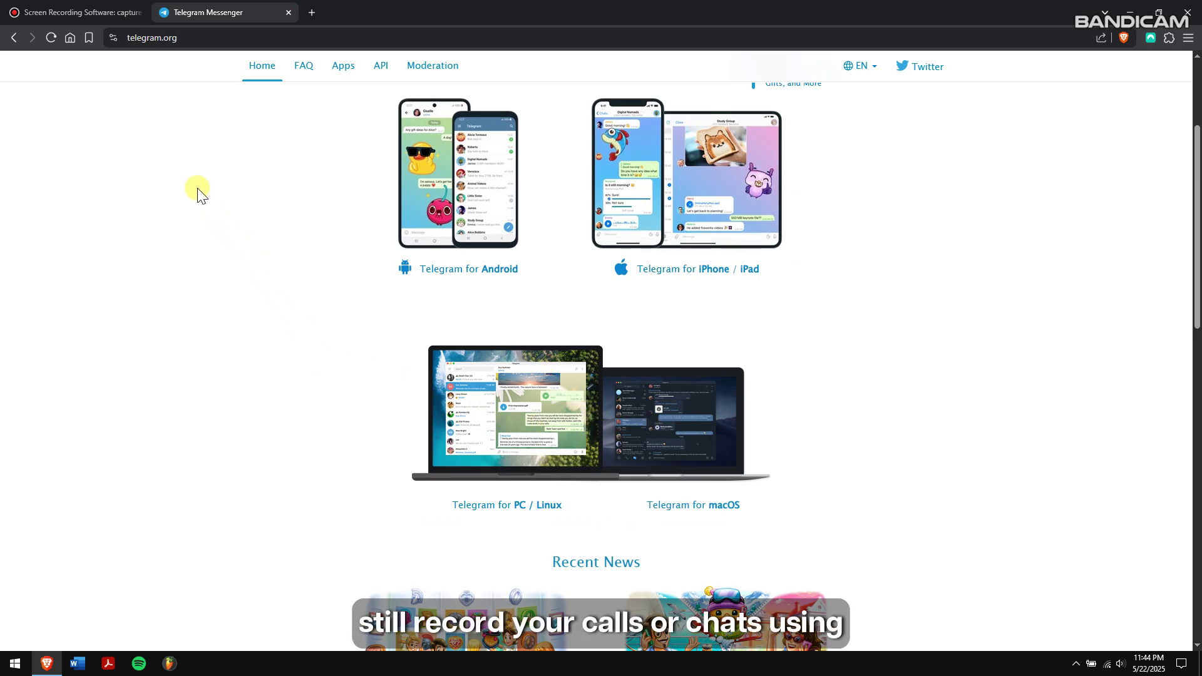
pyautogui.scroll(3, 198, 191)
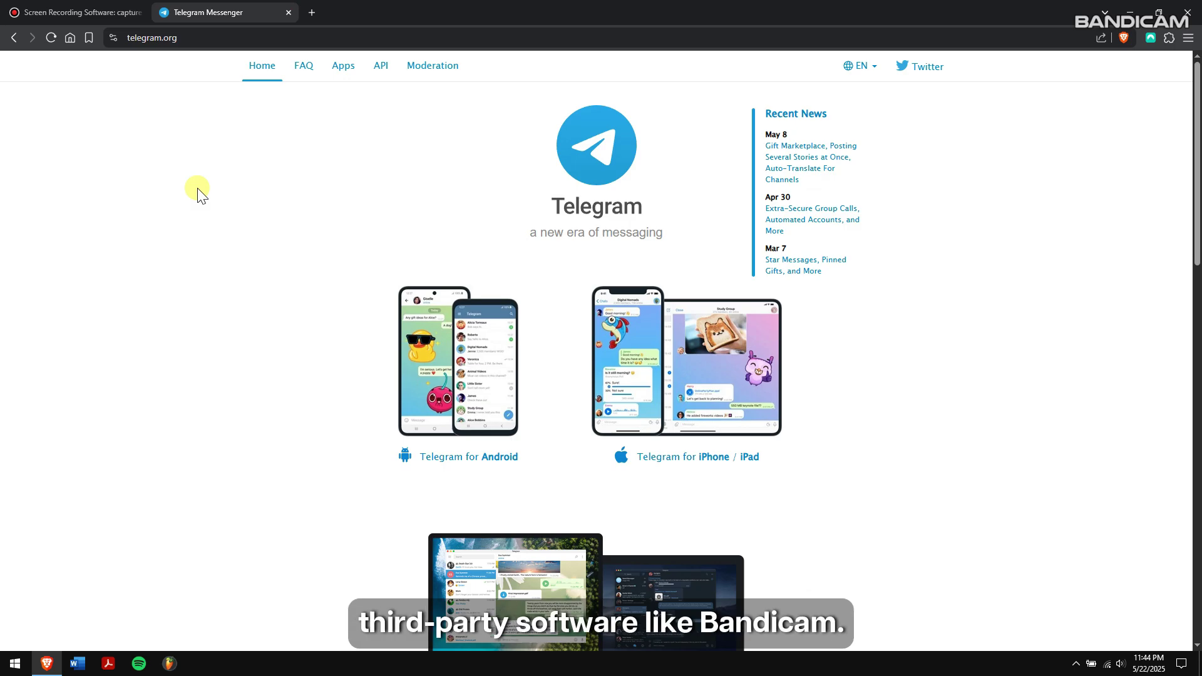
pyautogui.hotkey('ctrl', 'shift', 'Tab')
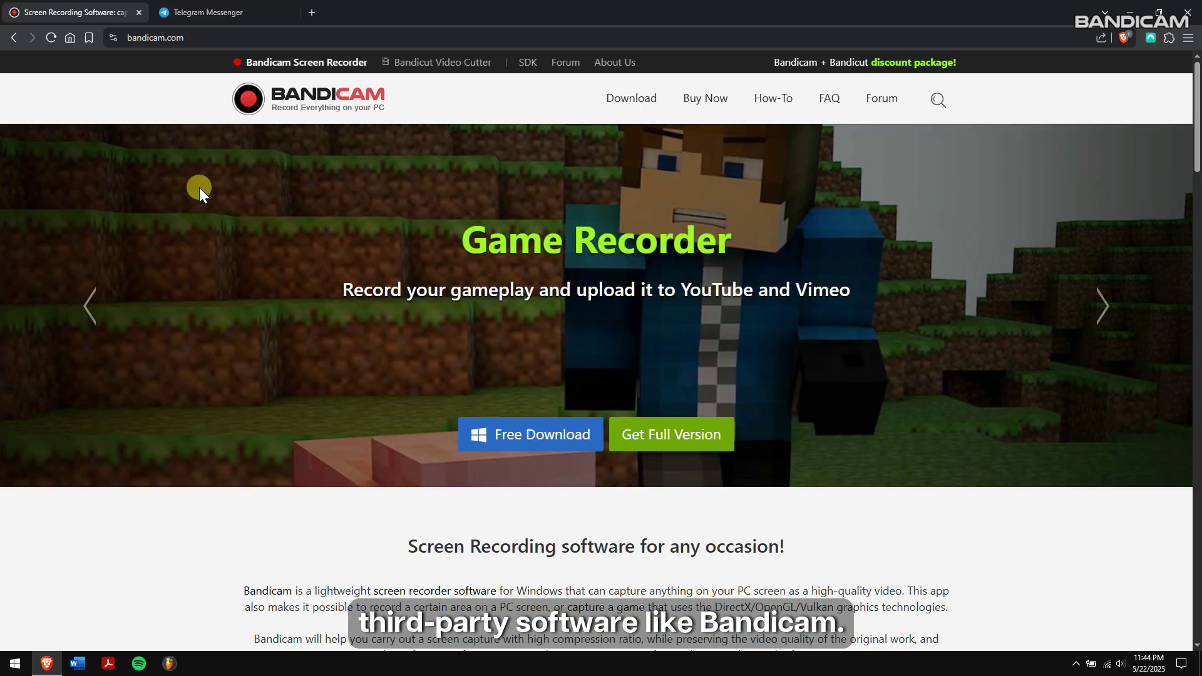
pyautogui.scroll(-4, 910, 289)
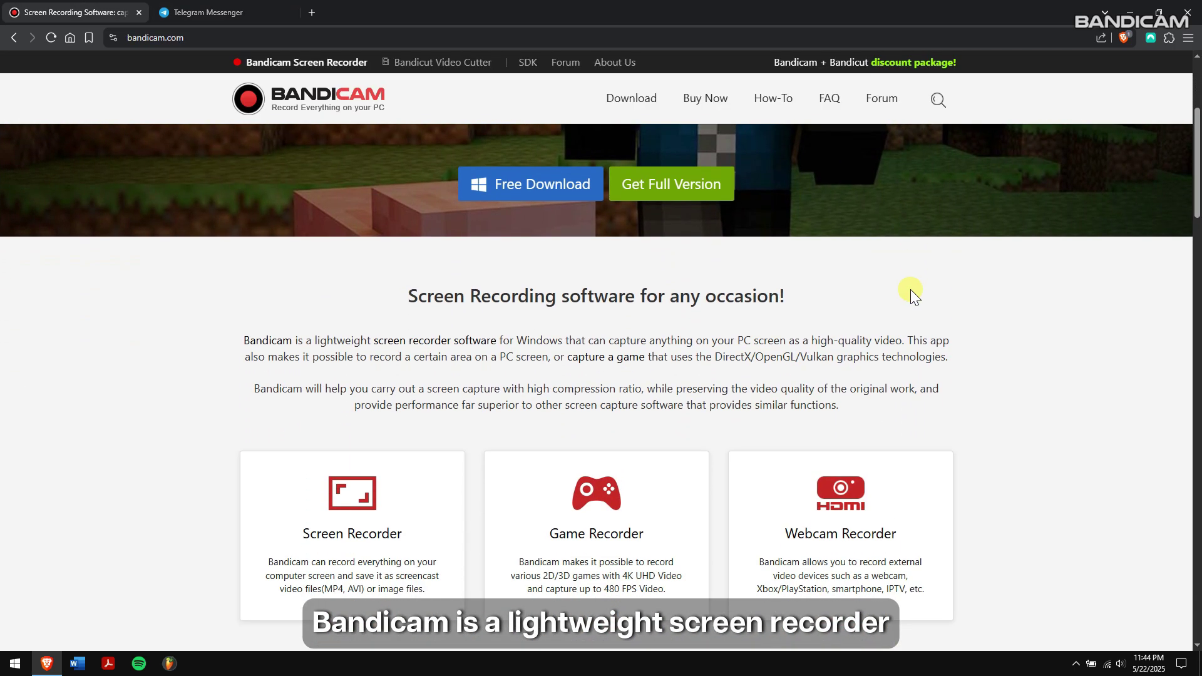
pyautogui.scroll(-7, 910, 289)
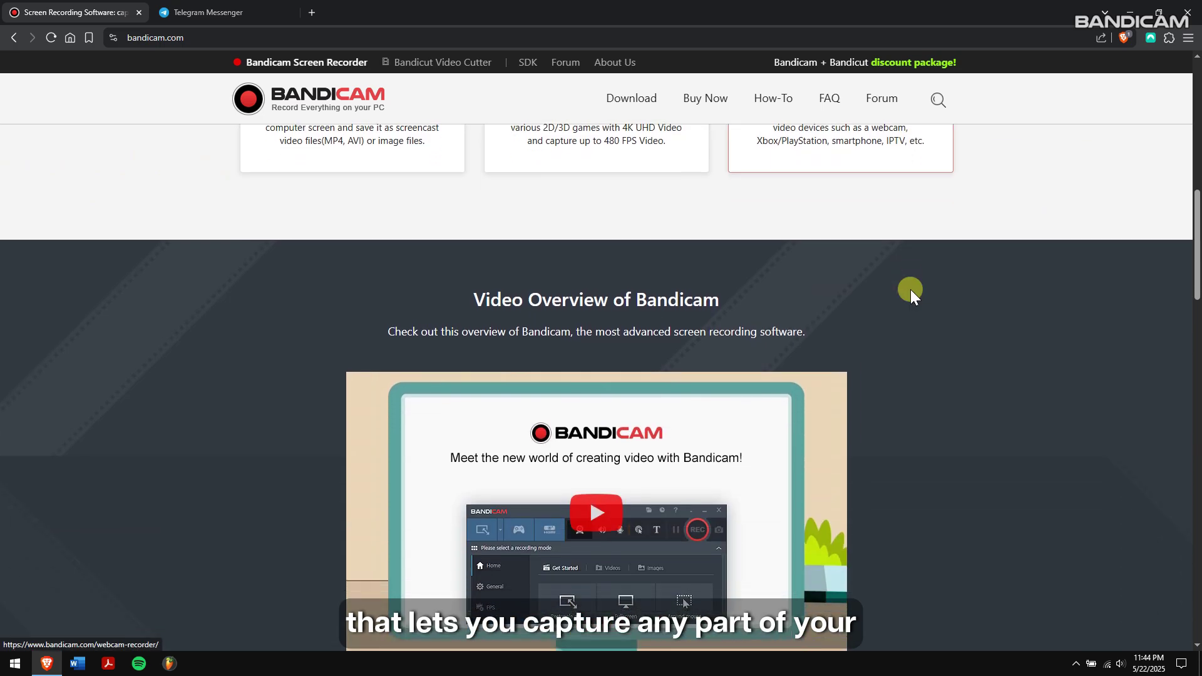
pyautogui.scroll(-3, 910, 289)
pyautogui.scroll(-3, 773, 437)
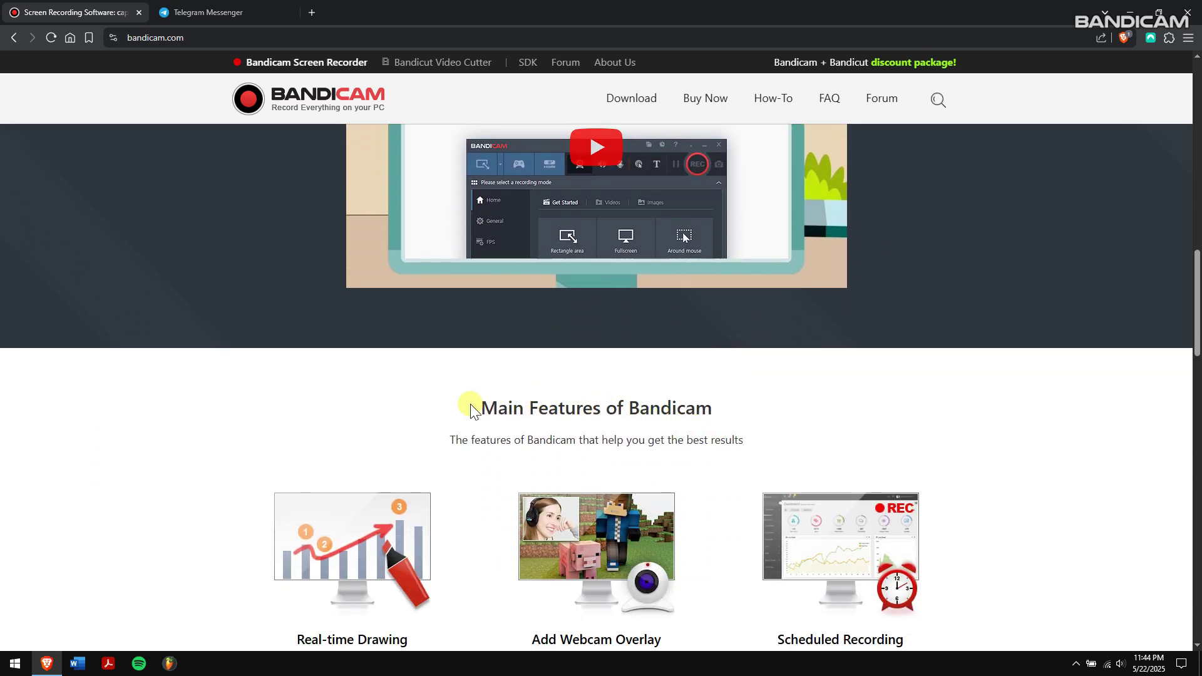
pyautogui.moveTo(471, 410); pyautogui.dragTo(819, 410)
pyautogui.click(851, 408)
pyautogui.scroll(-4, 852, 412)
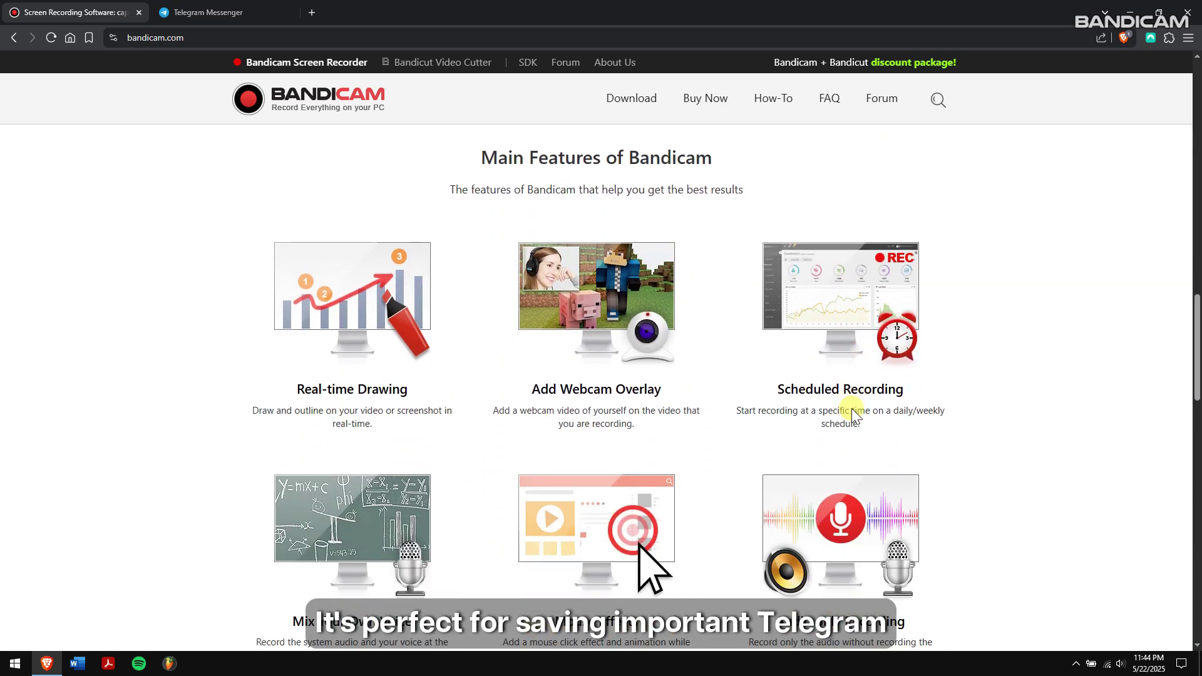
pyautogui.scroll(-3, 851, 408)
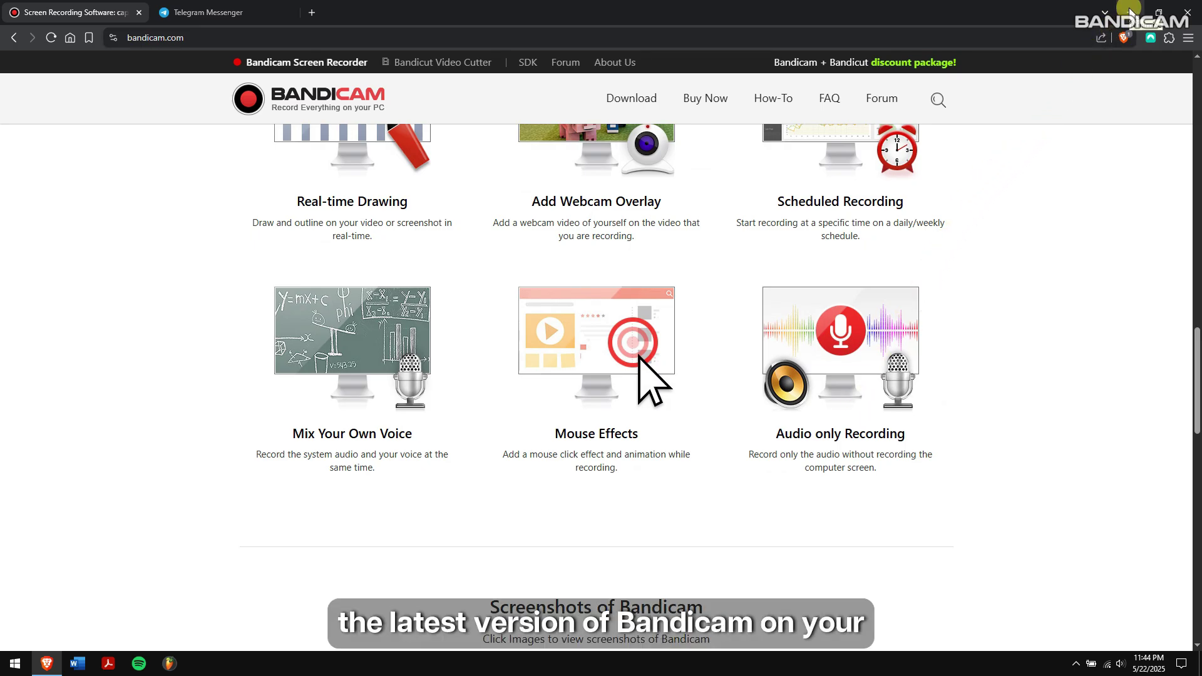
pyautogui.click(1130, 10)
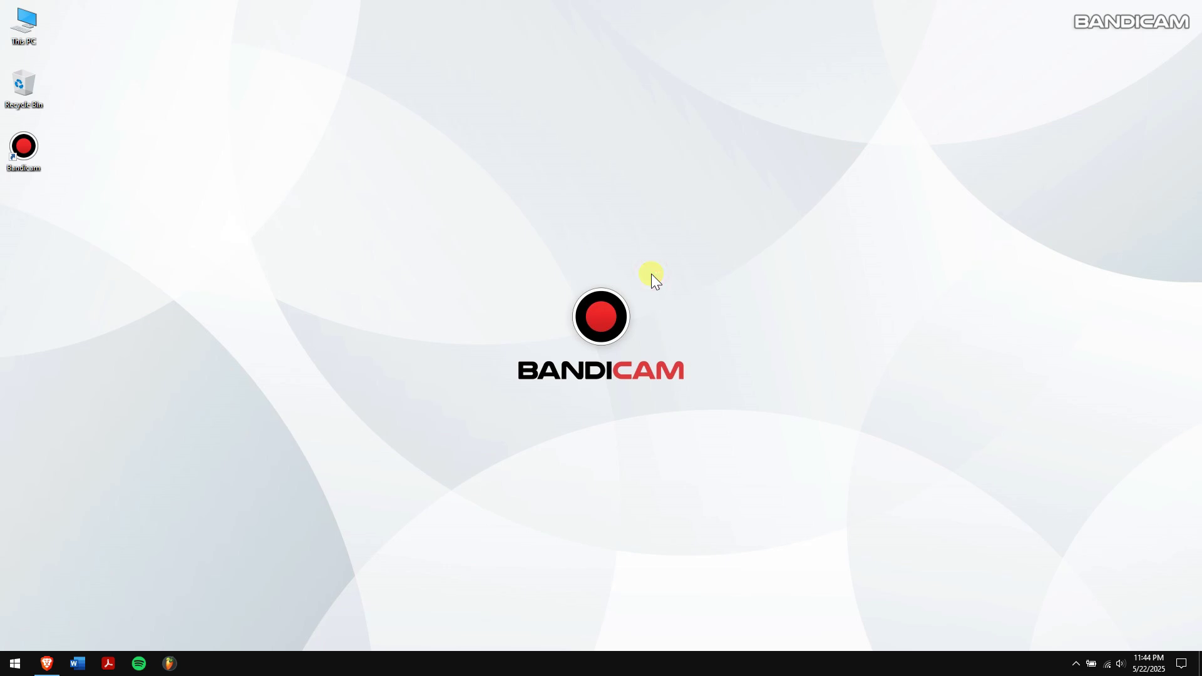
# Launch the Telegram desktop app through system search
pyautogui.press('super')
pyautogui.write('telegram')
pyautogui.press('Return')
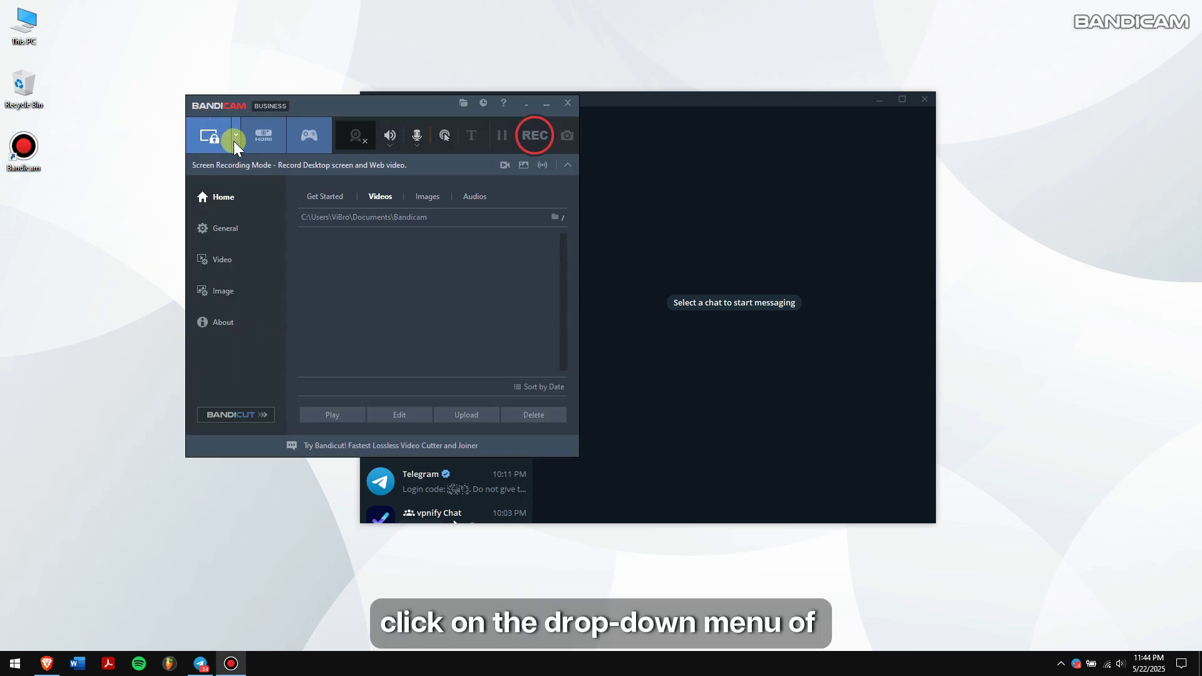
# Set Bandicam to record the specific Telegram window at 926x696
pyautogui.click(234, 138)
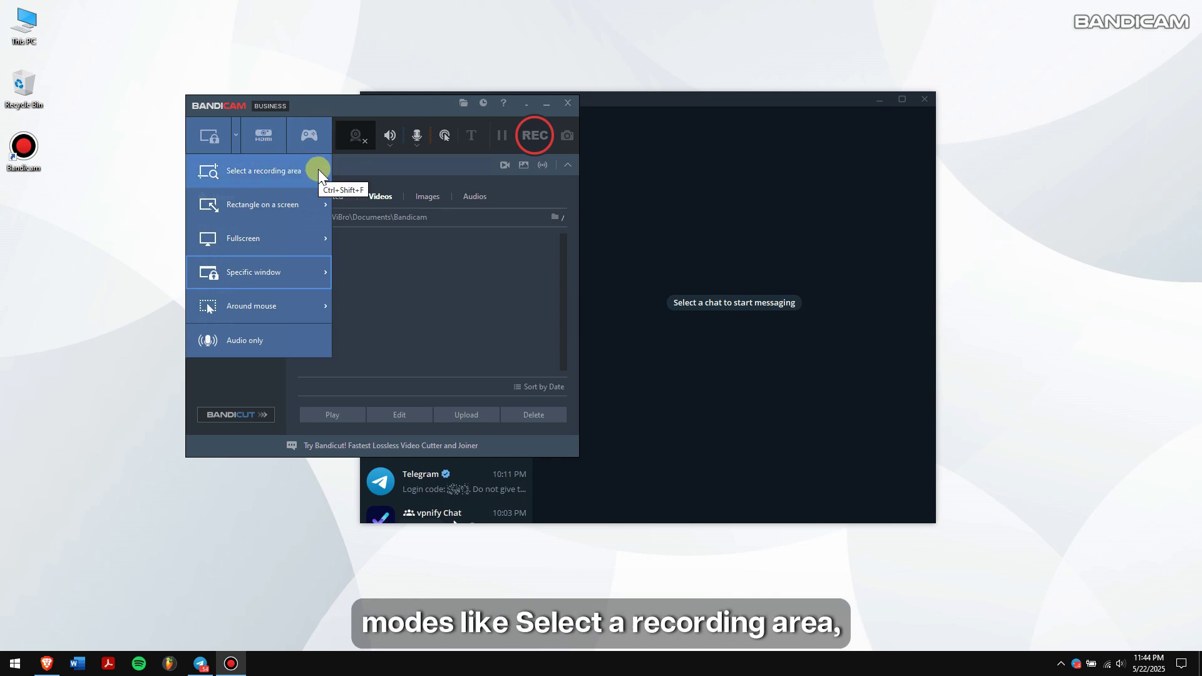
pyautogui.moveTo(313, 208)
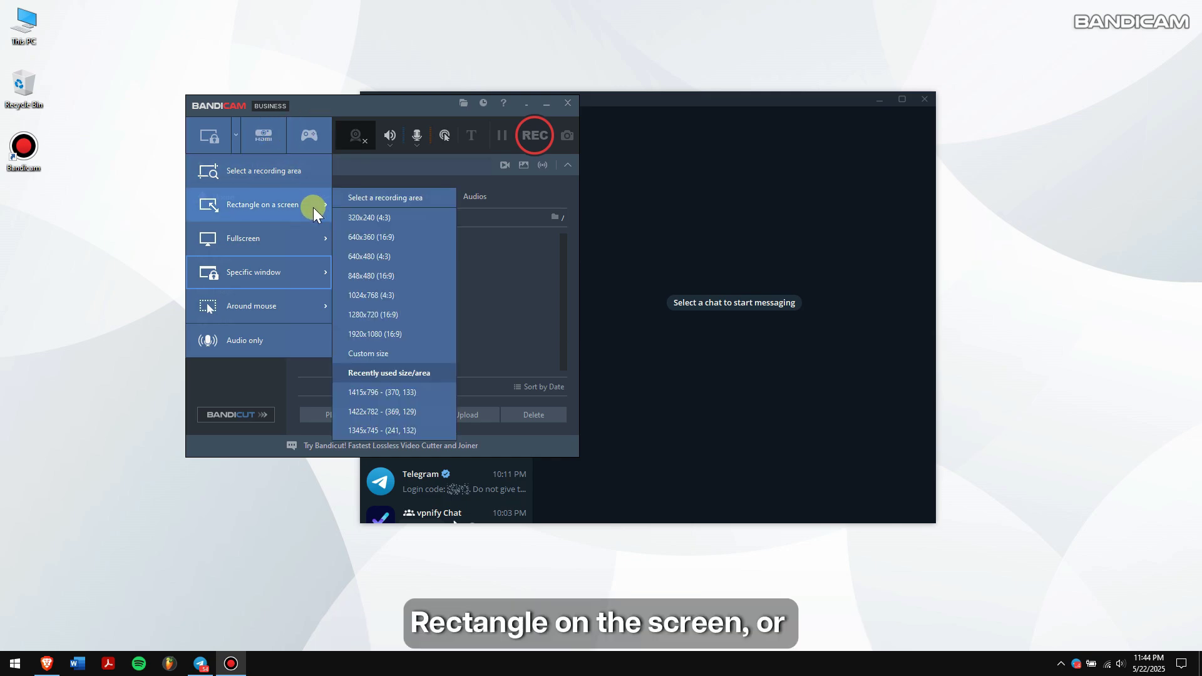
pyautogui.moveTo(299, 271)
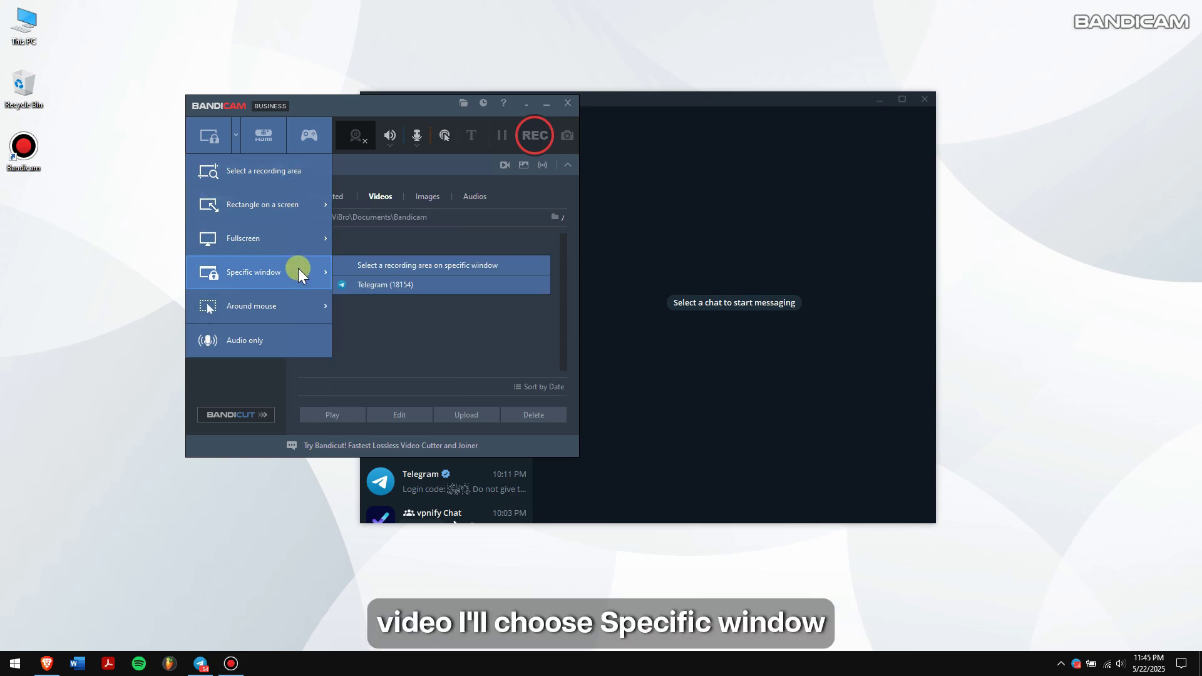
pyautogui.click(405, 281)
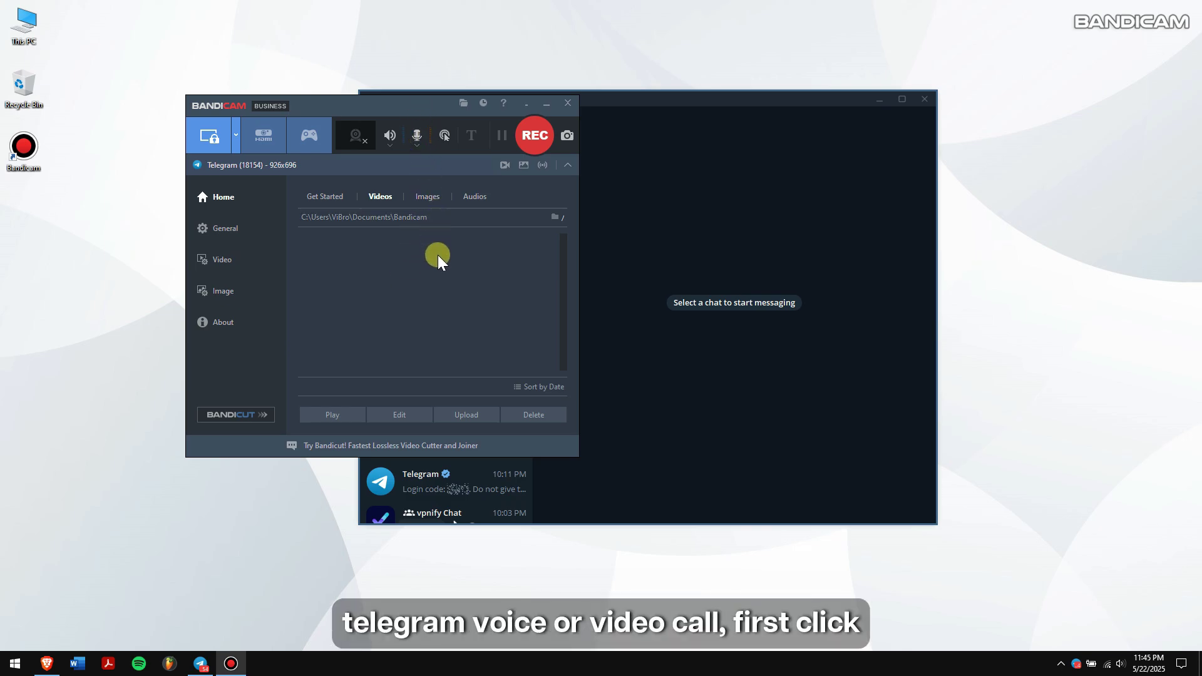
pyautogui.click(393, 145)
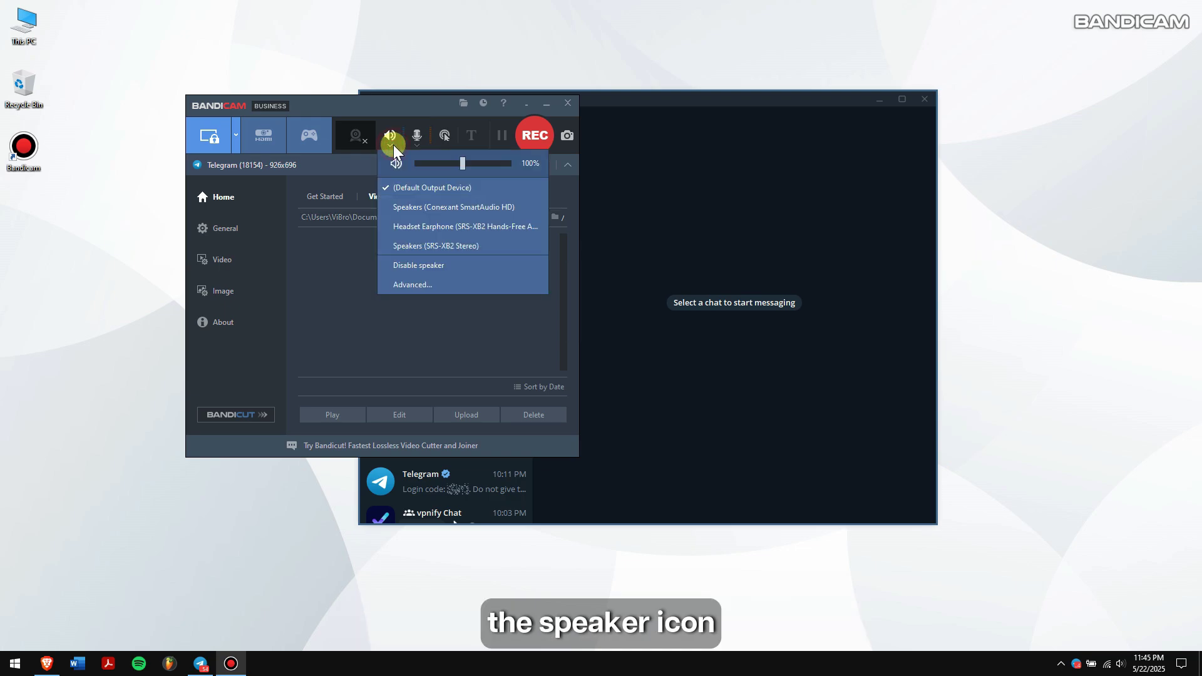
pyautogui.click(489, 188)
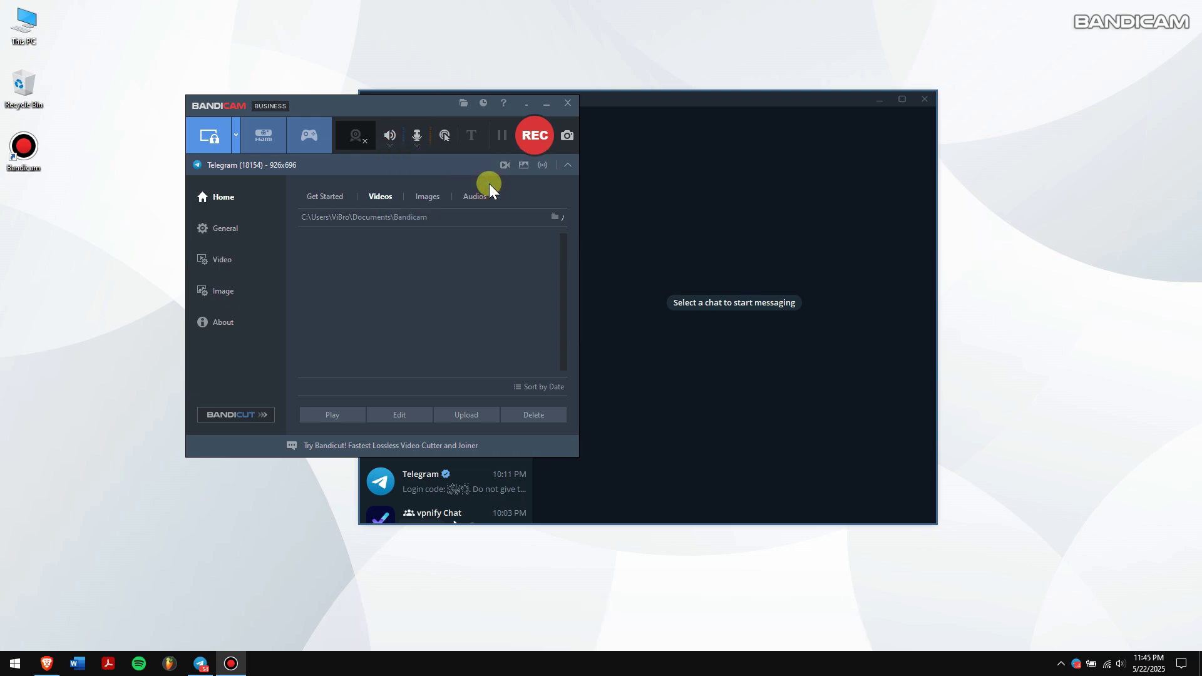
pyautogui.click(415, 143)
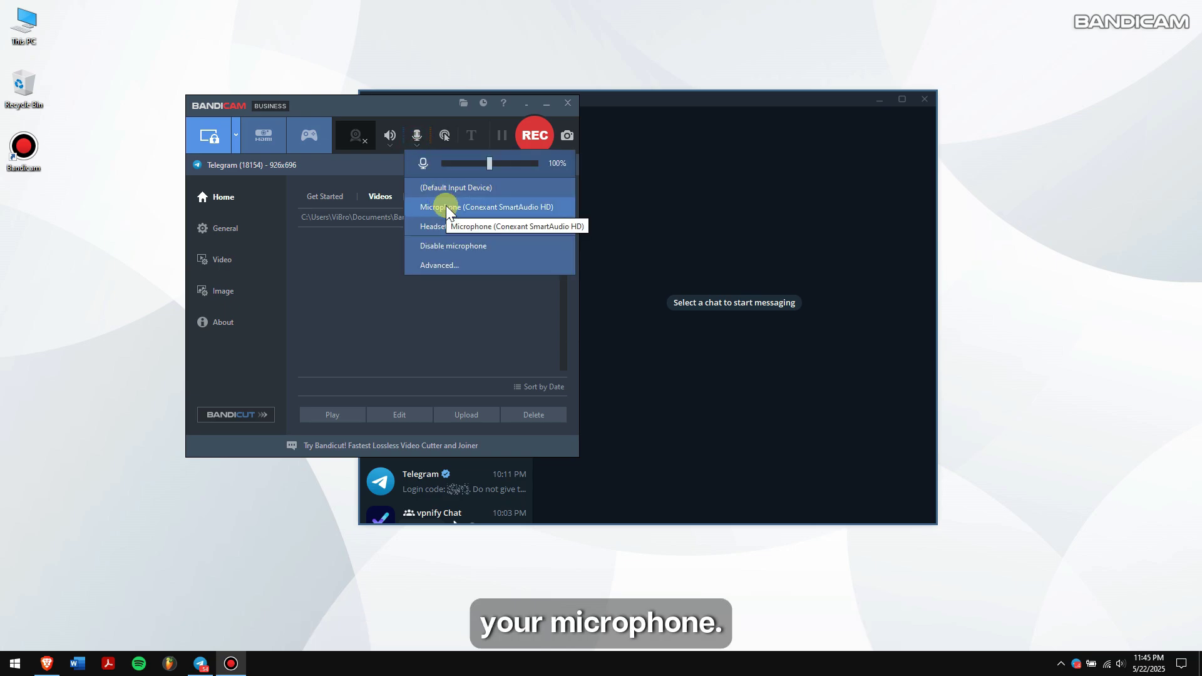
pyautogui.click(355, 269)
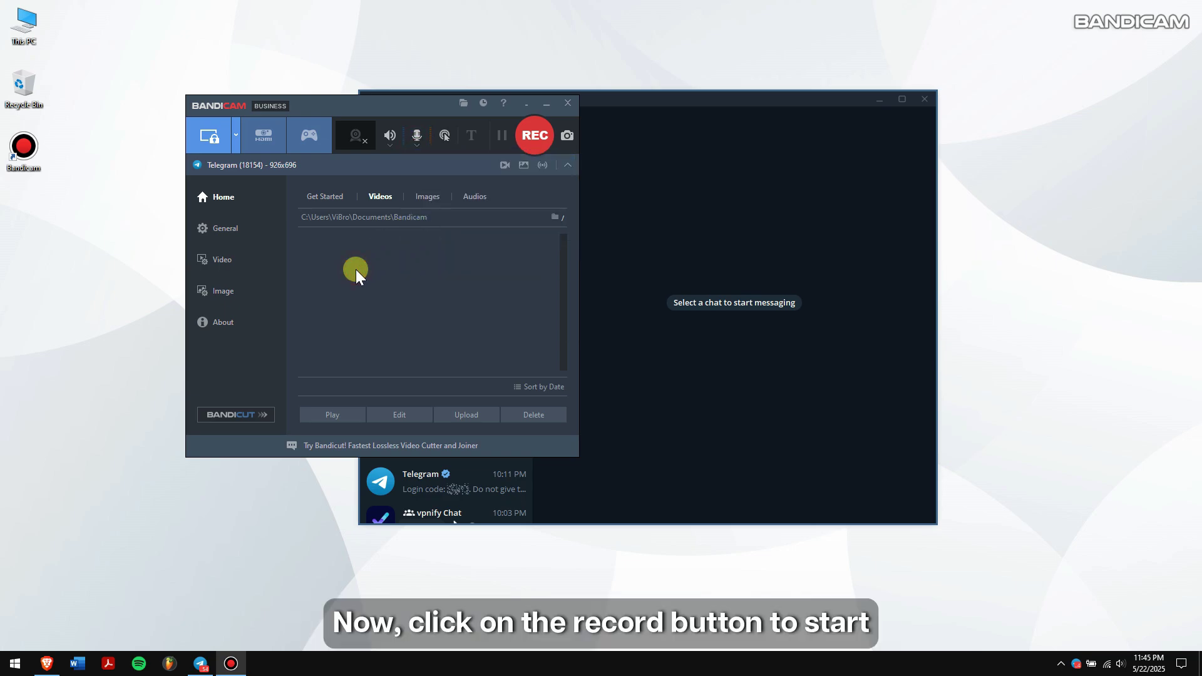
# Record a 10-second MP4 of Telegram while opening a chat, then stop recording
pyautogui.click(531, 141)
pyautogui.moveTo(433, 112); pyautogui.dragTo(363, 195)
pyautogui.click(380, 177)
pyautogui.click(478, 156)
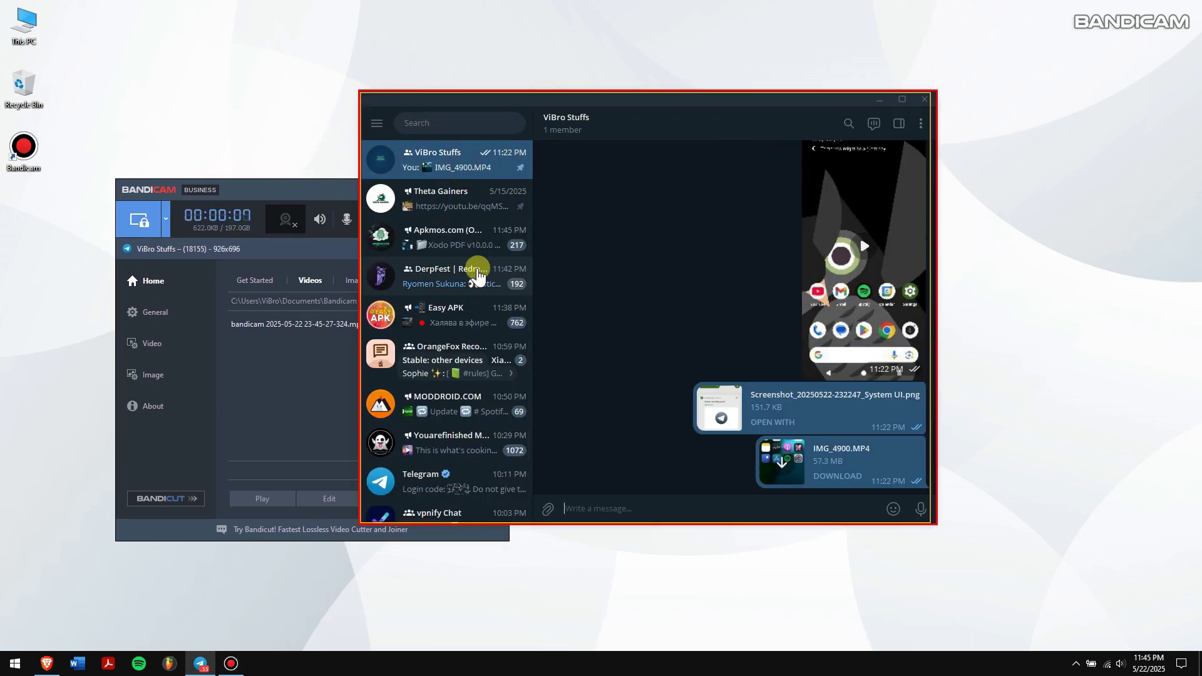
pyautogui.click(308, 186)
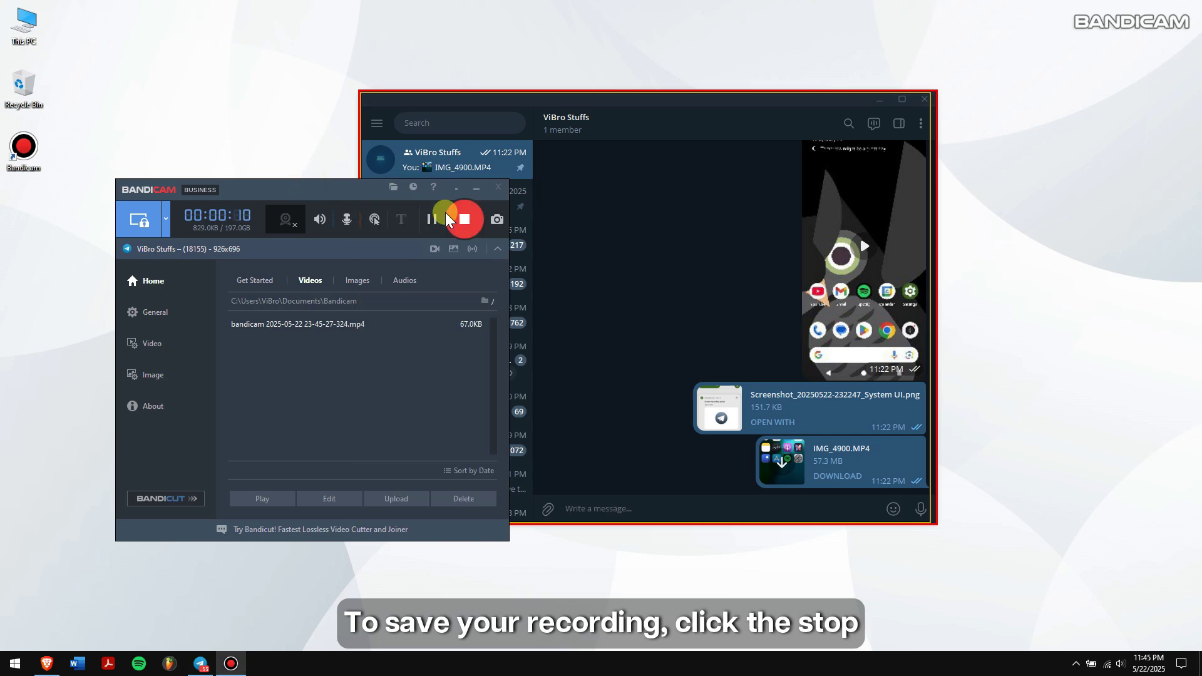
pyautogui.click(464, 219)
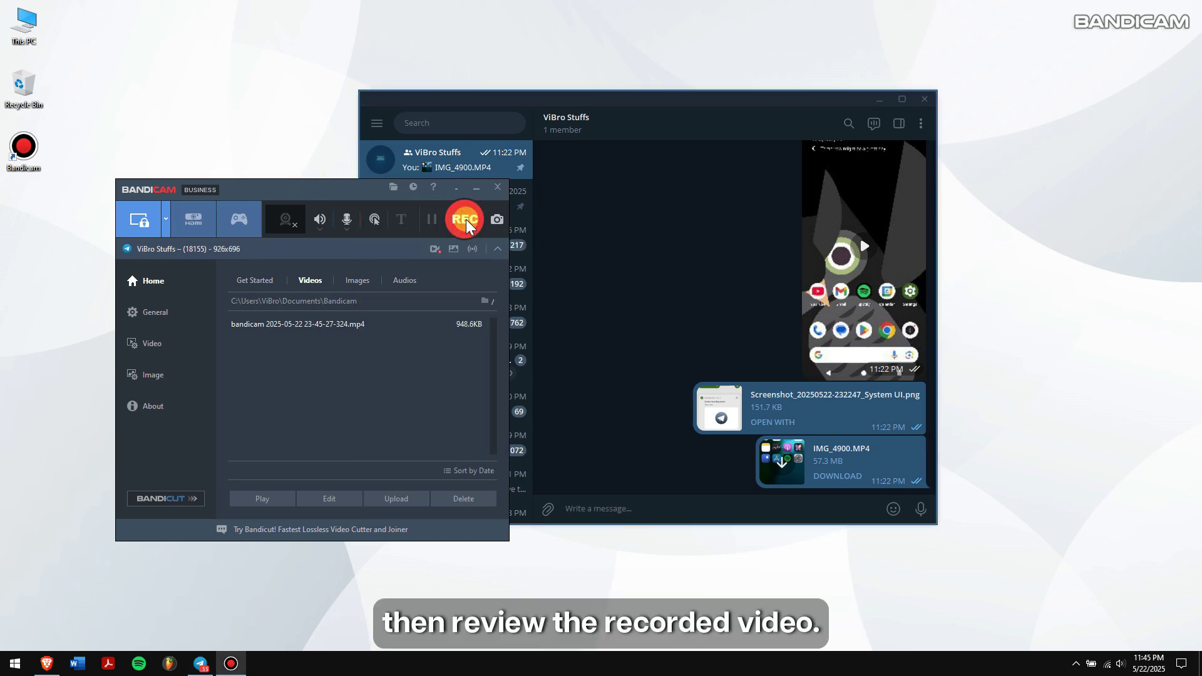
pyautogui.rightClick(326, 321)
pyautogui.click(367, 329)
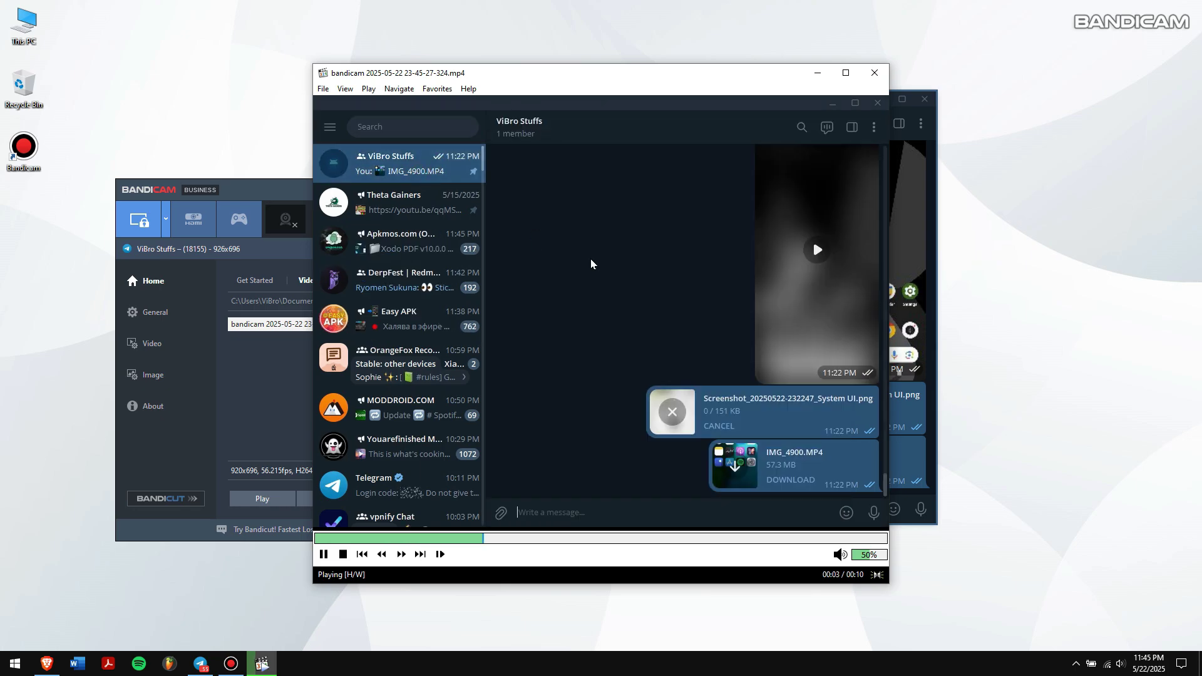
pyautogui.click(878, 72)
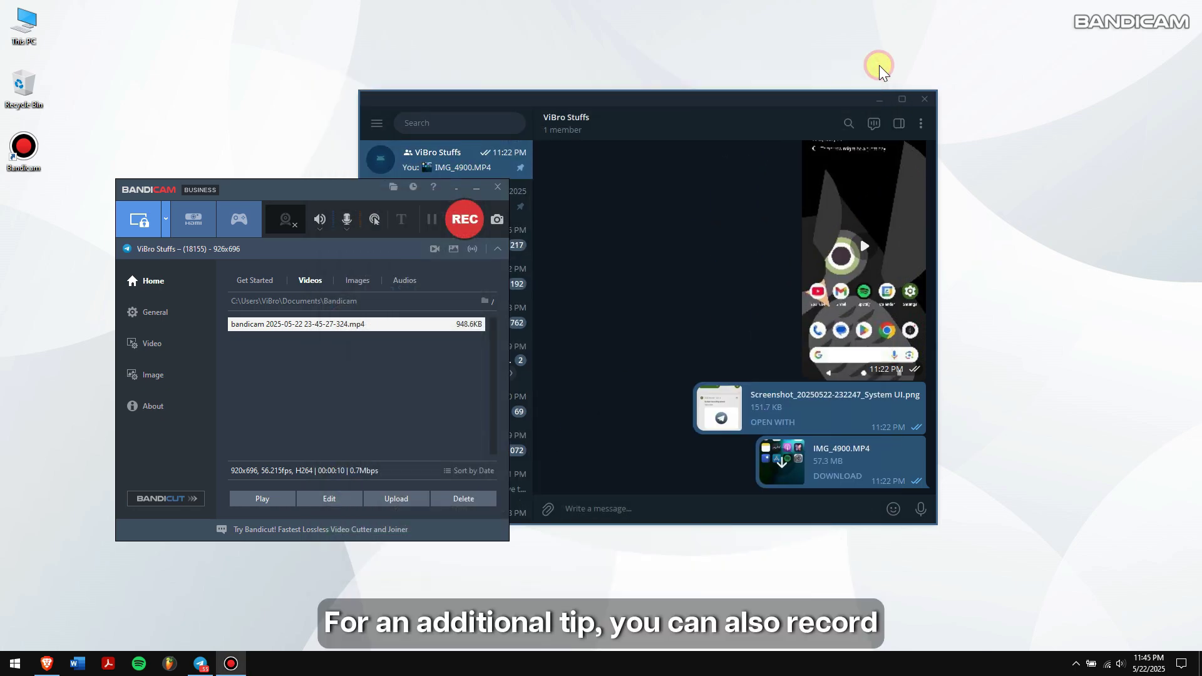
# Minimize Telegram, move Bandicam up, and set the recording mode to Audio only
pyautogui.click(879, 100)
pyautogui.moveTo(355, 199); pyautogui.dragTo(477, 132)
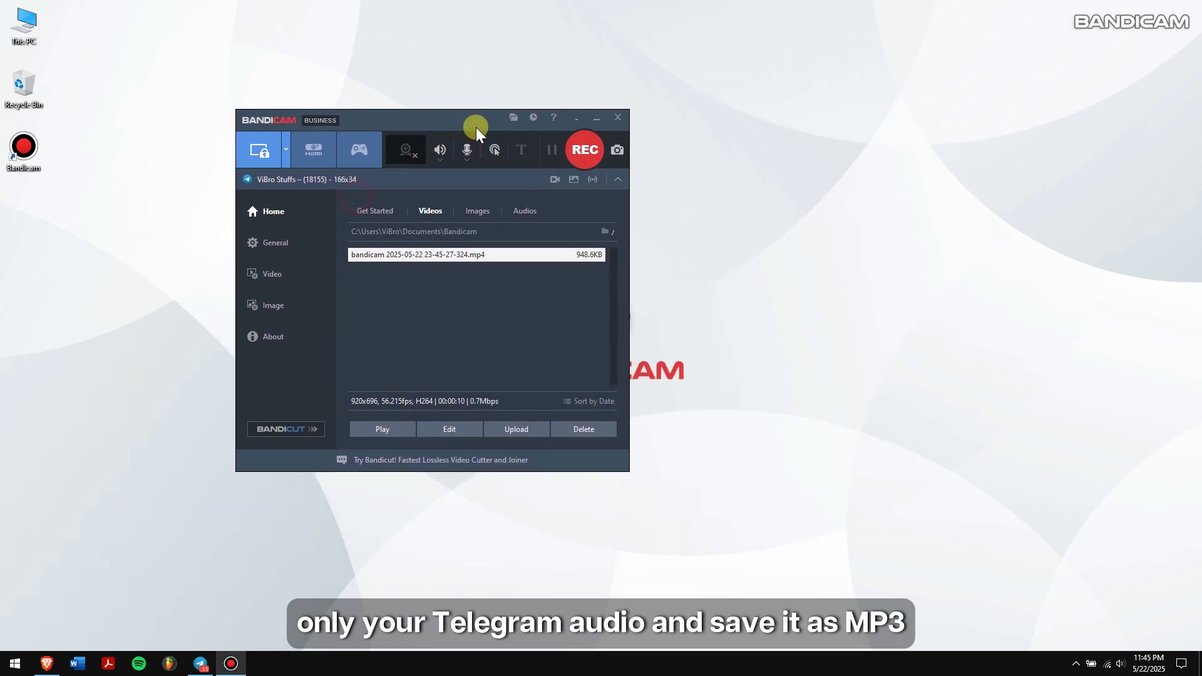
pyautogui.click(285, 151)
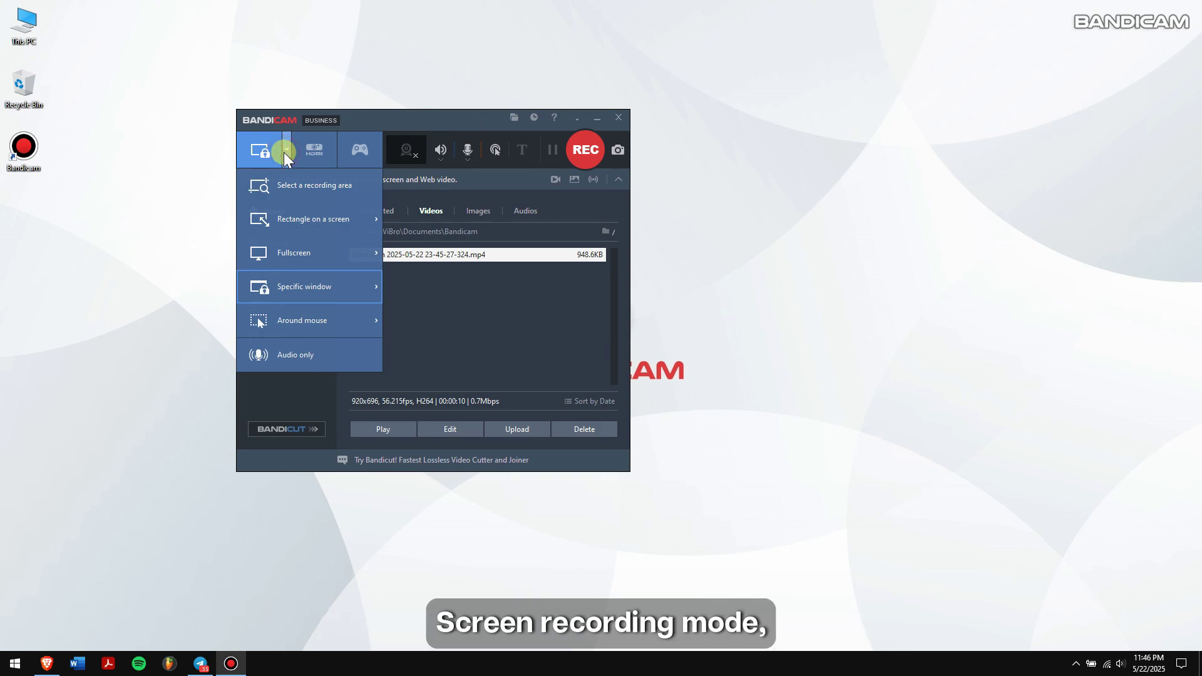
pyautogui.moveTo(338, 331)
pyautogui.click(347, 358)
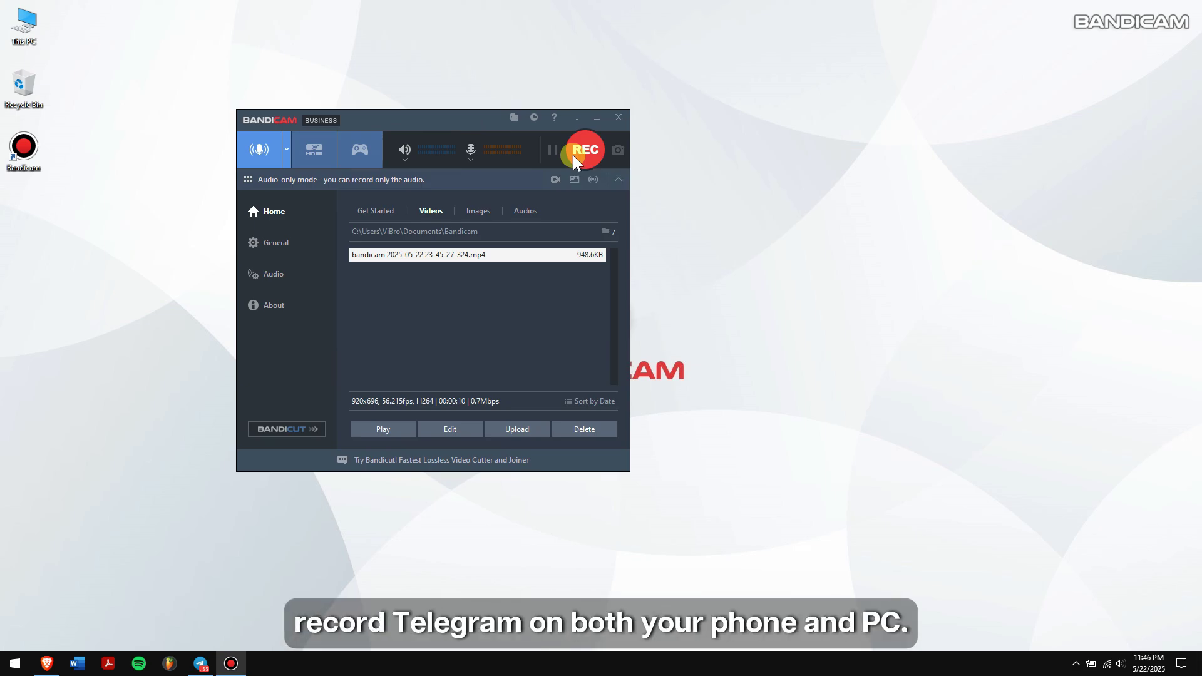
pyautogui.moveTo(459, 121); pyautogui.dragTo(577, 149)
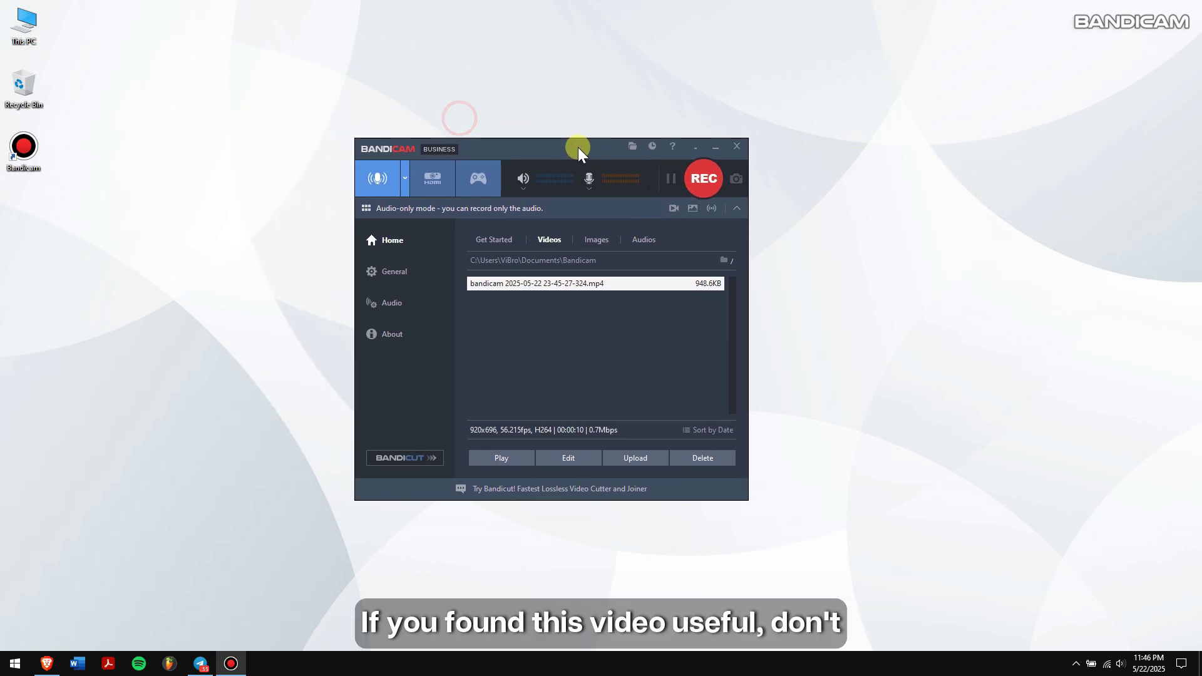
pyautogui.rightClick(526, 56)
pyautogui.click(569, 94)
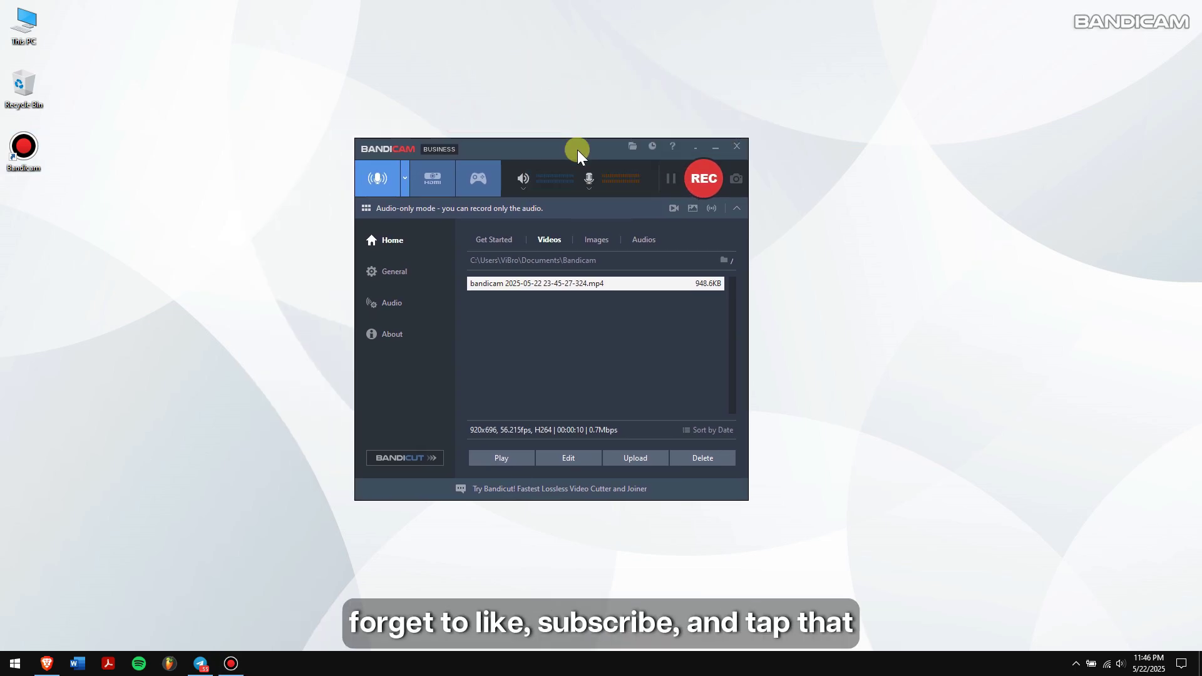